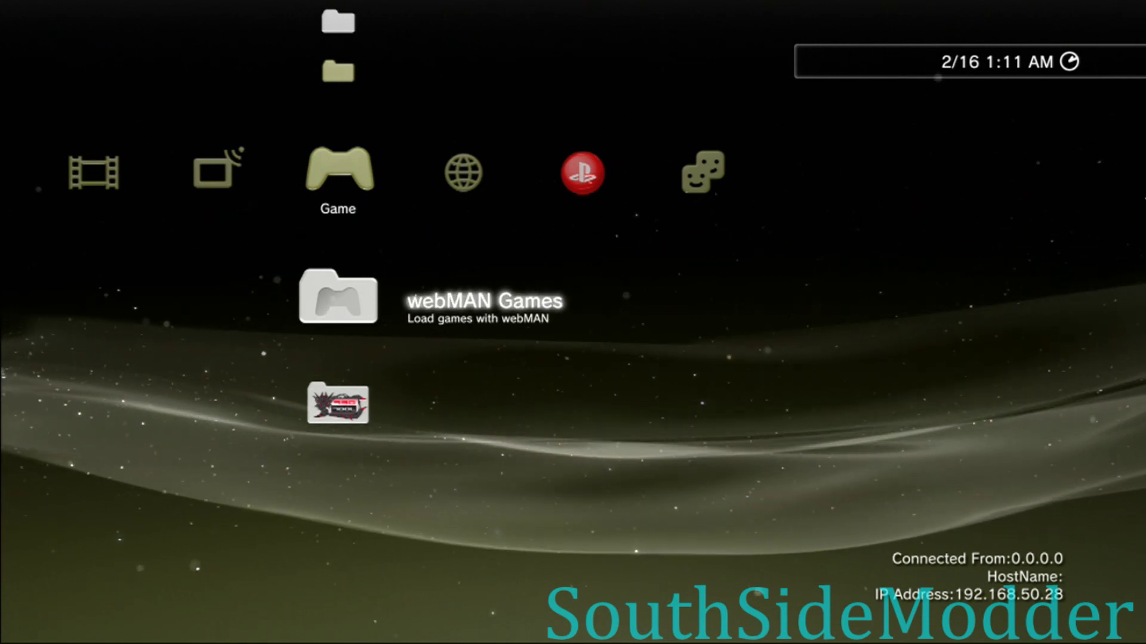
# Step: Attempt a PlayStation Network sign-in and decline the required system update
pyautogui.press('Right')
pyautogui.press('Right')
pyautogui.press('Return')
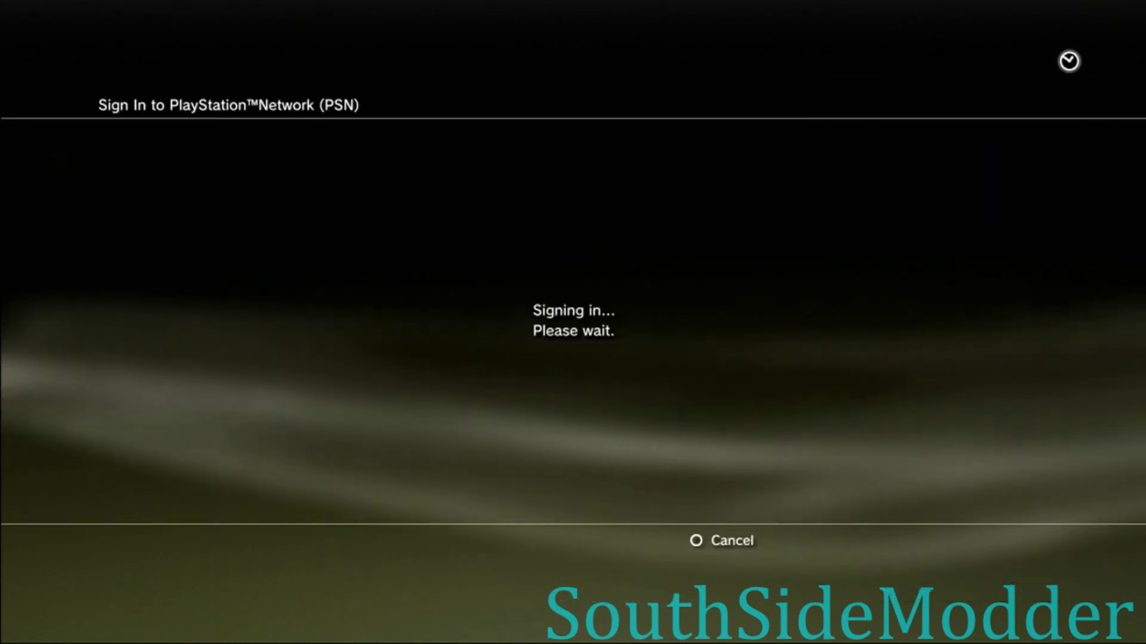
pyautogui.press('Right')
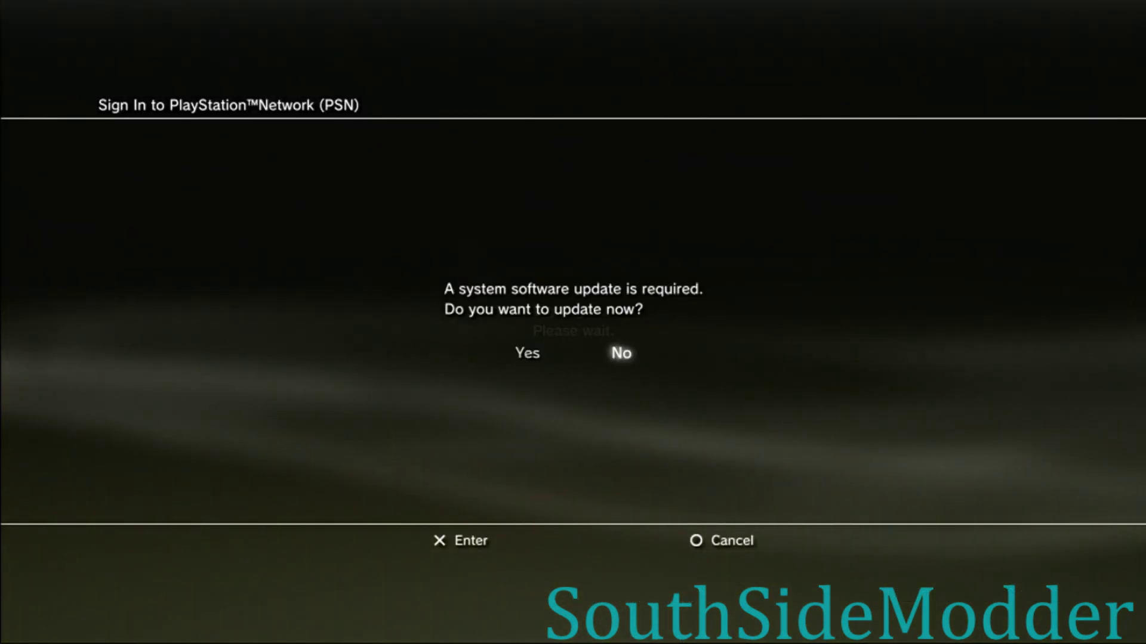
pyautogui.press('Return')
# Step: Return to the Game column and launch Rebug Toolbox from the PlayStation®3 folder
pyautogui.press('Left')
pyautogui.press('Left')
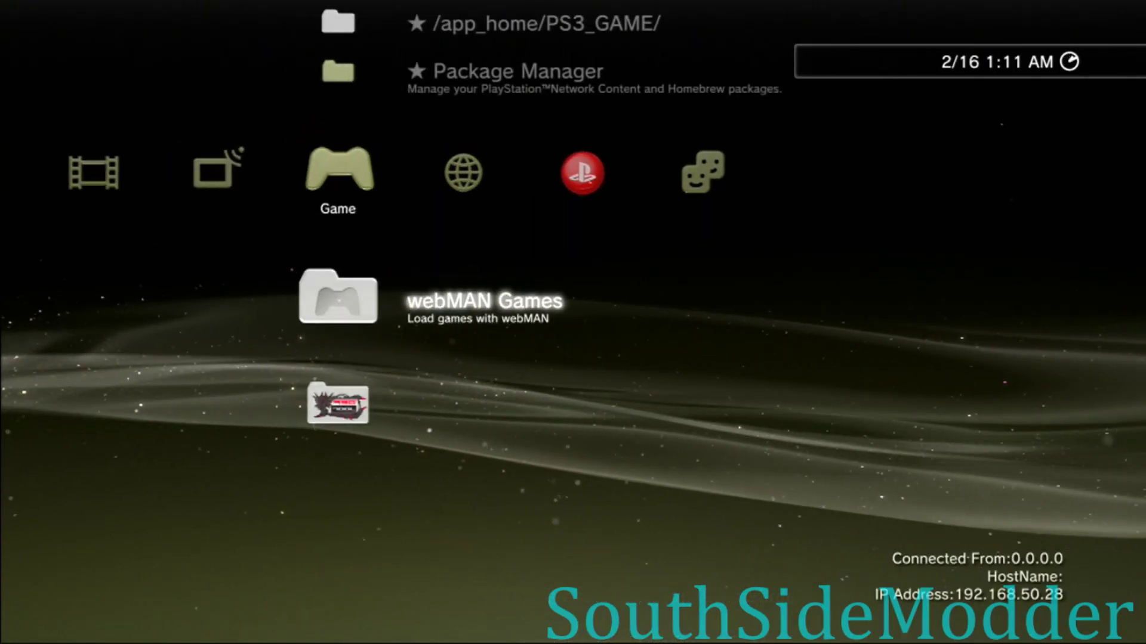
pyautogui.press('Down')
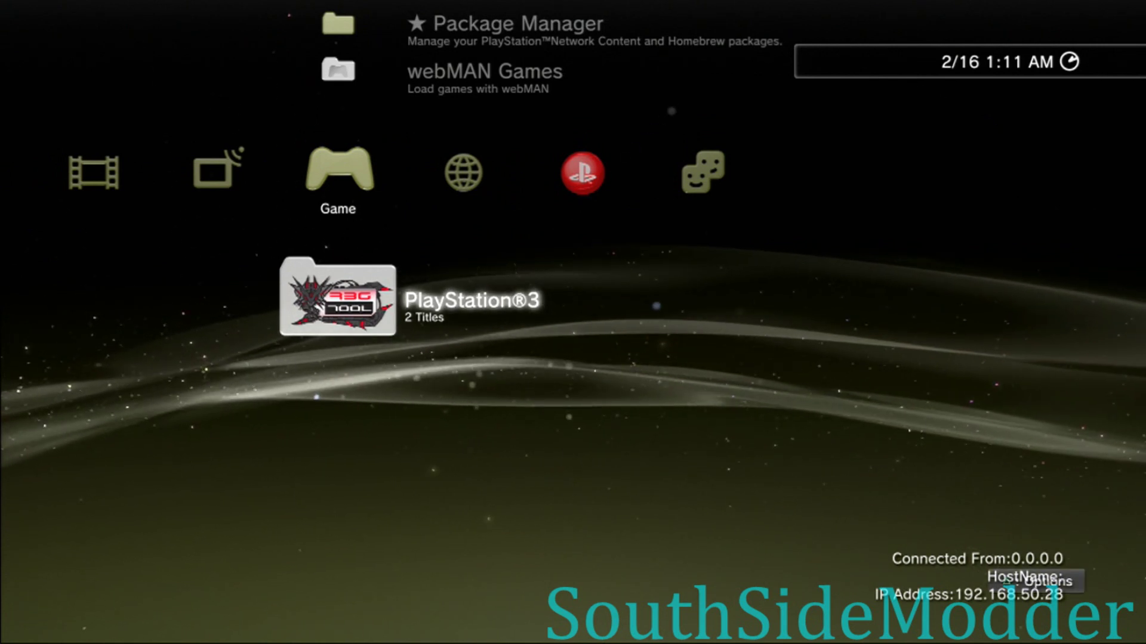
pyautogui.press('Return')
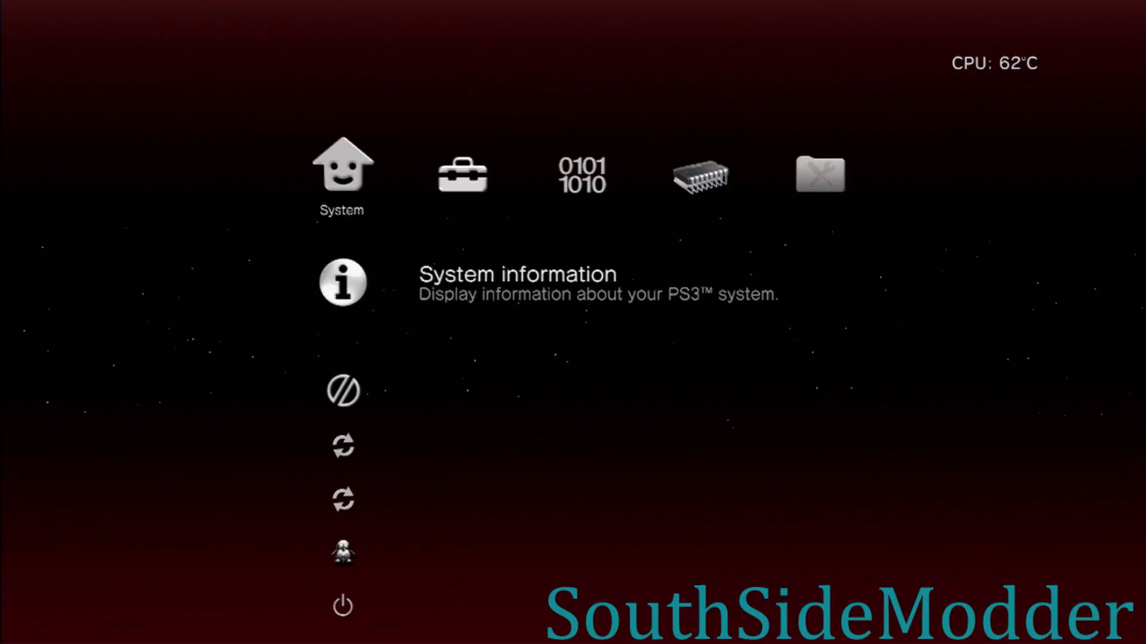
# Step: Review Rebug Toolbox system information showing firmware 4.81 DEX and 106.80 GB free, then close it
pyautogui.press('Return')
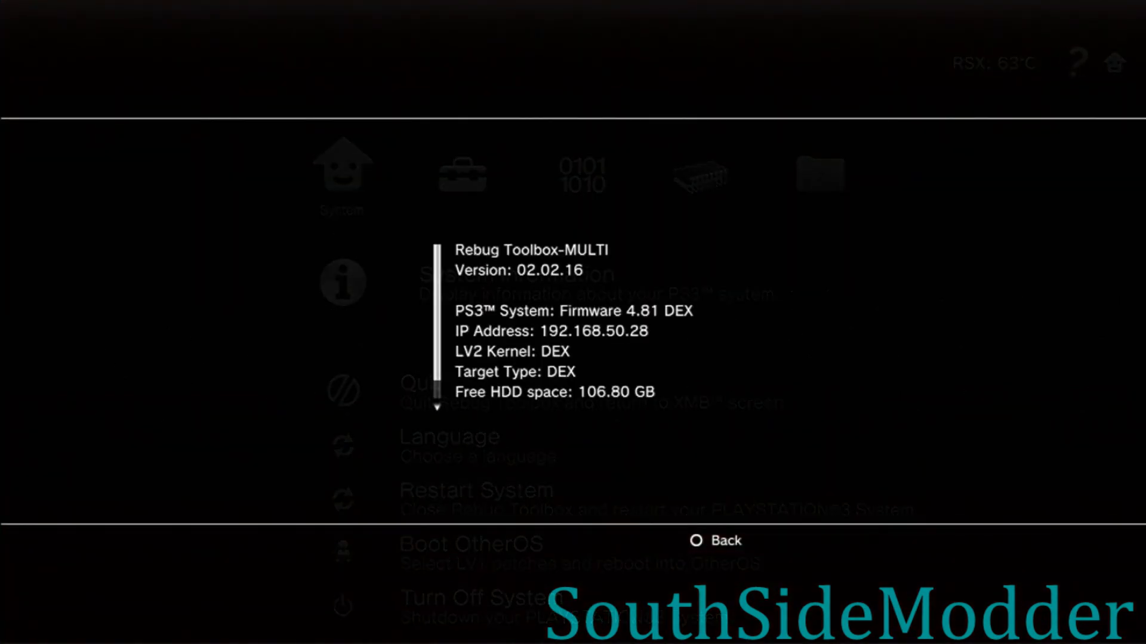
pyautogui.press('Down')
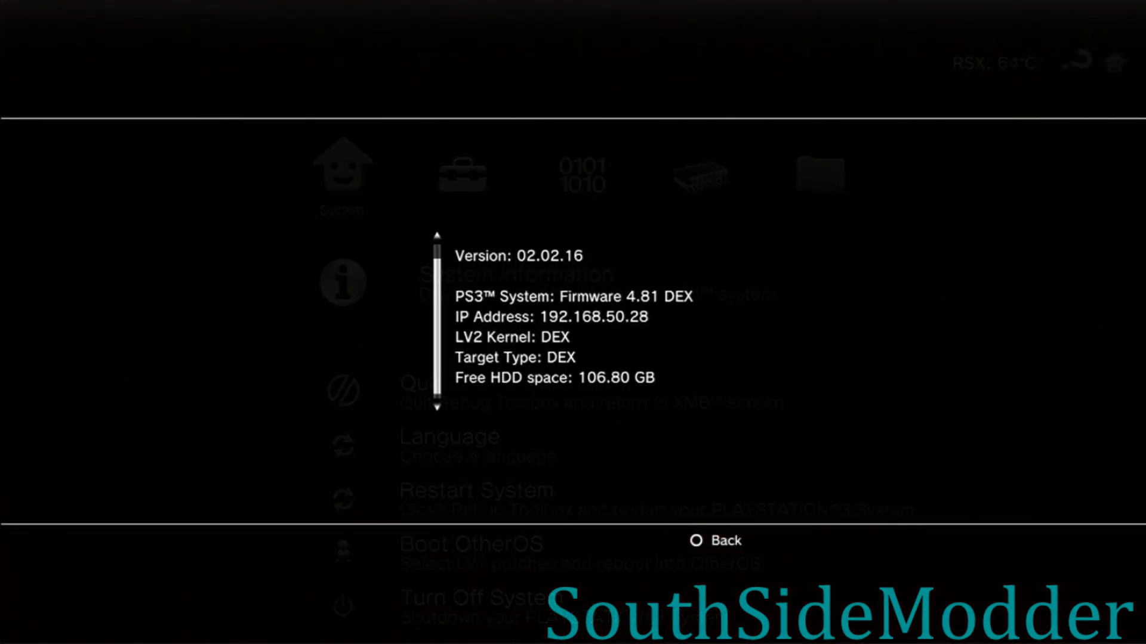
pyautogui.press('Down')
pyautogui.press('Up')
pyautogui.press('Up')
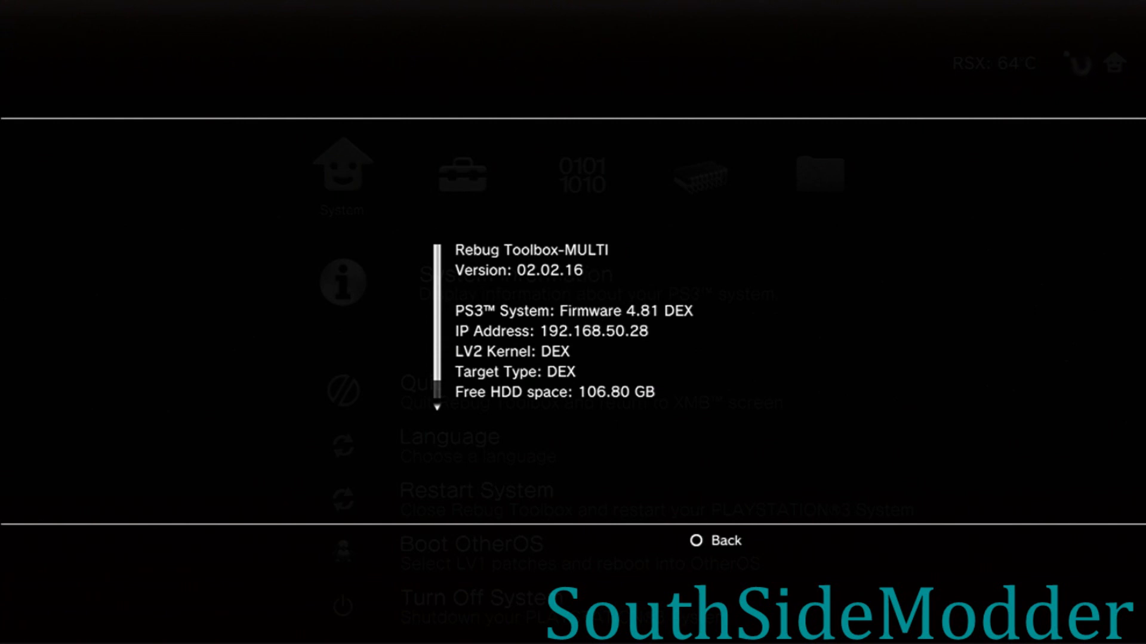
pyautogui.press('Escape')
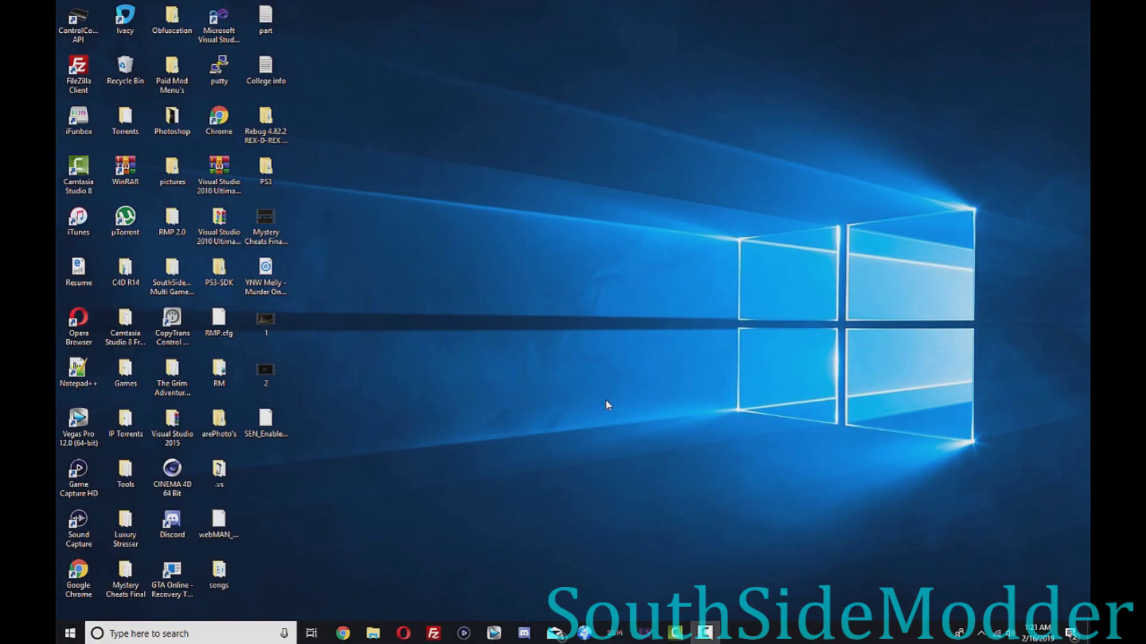
# Step: Copy SEN_Enabler_v6.2.1_[CEX-DEX]_[4.84].pkg from the desktop onto USB Drive (F:)
pyautogui.click(373, 635)
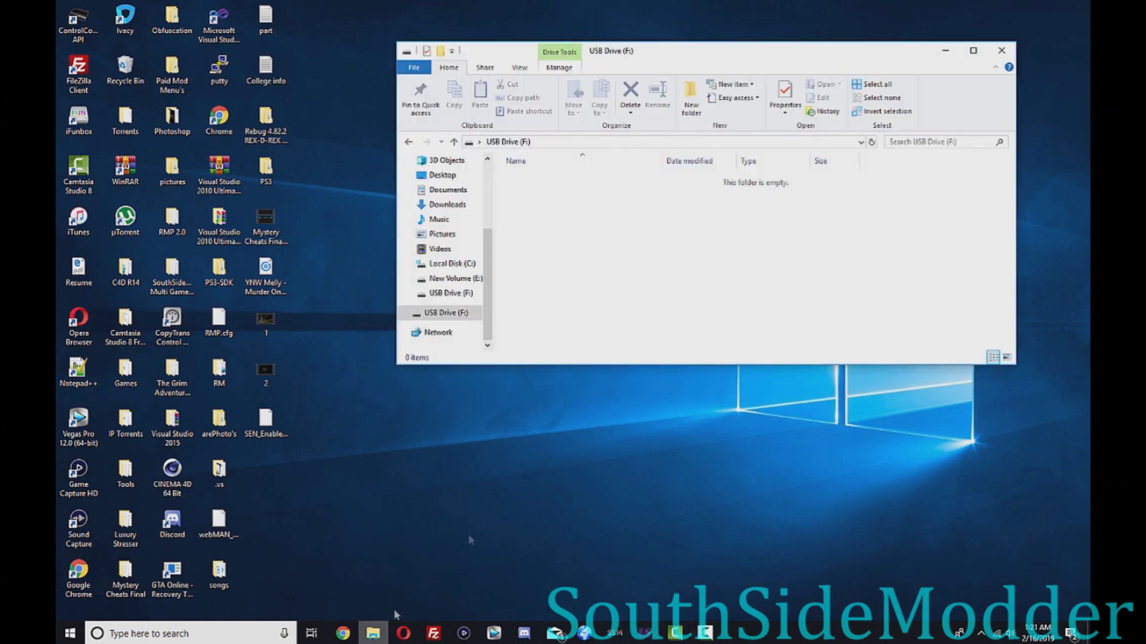
pyautogui.moveTo(707, 54); pyautogui.dragTo(694, 100)
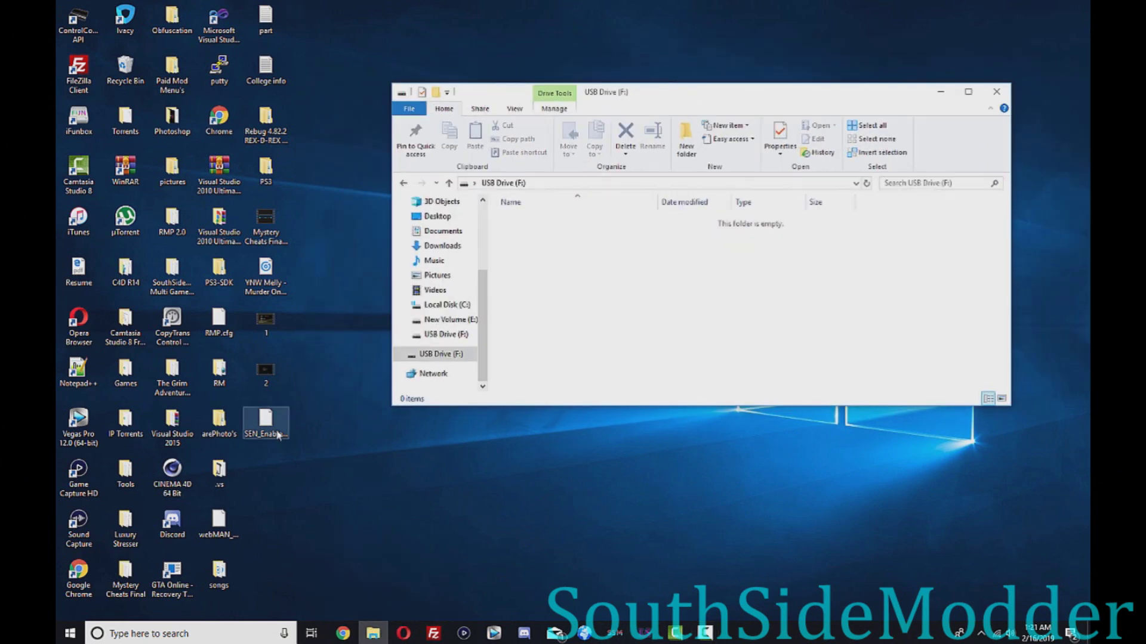
pyautogui.click(287, 439)
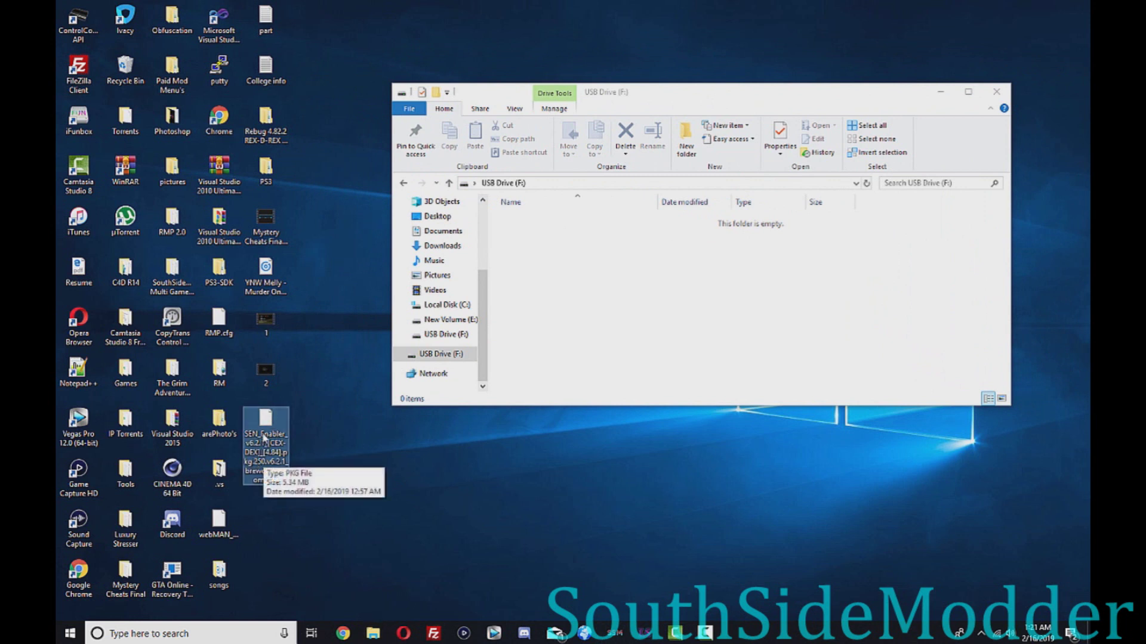
pyautogui.moveTo(264, 438); pyautogui.dragTo(668, 334)
pyautogui.click(671, 344)
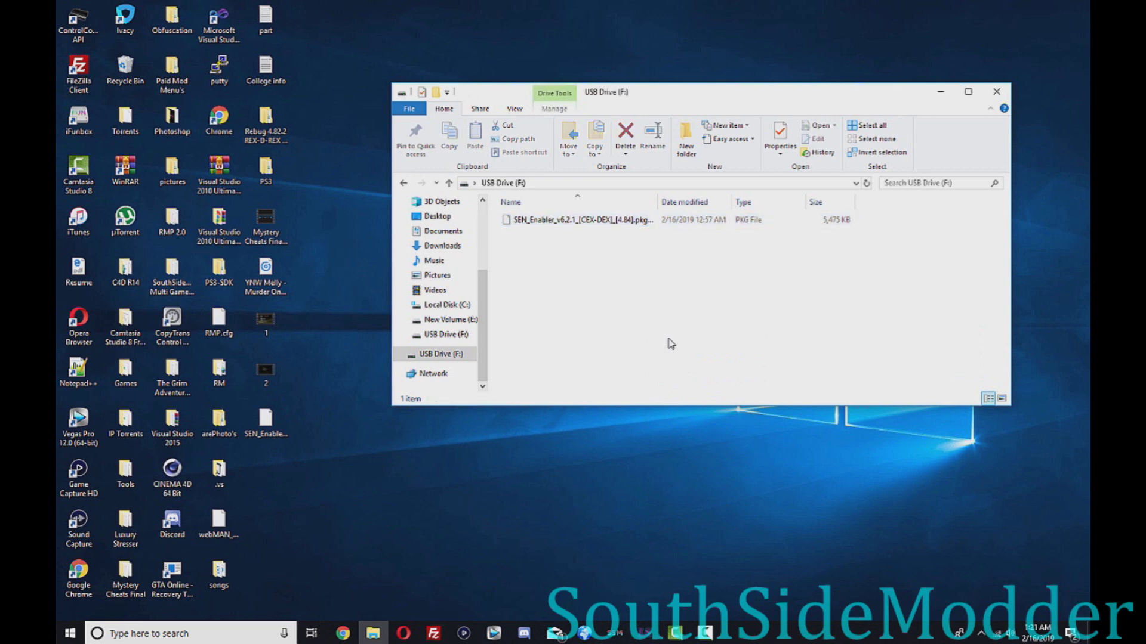
# Step: Safely eject the USB drive from the system tray
pyautogui.click(980, 634)
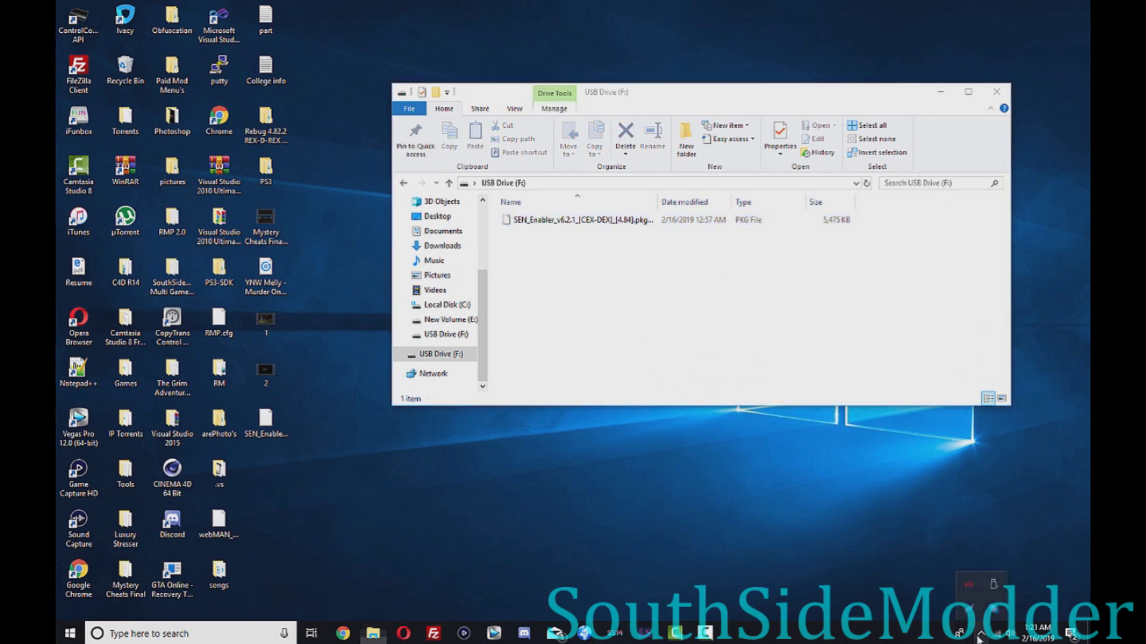
pyautogui.click(993, 585)
pyautogui.click(835, 623)
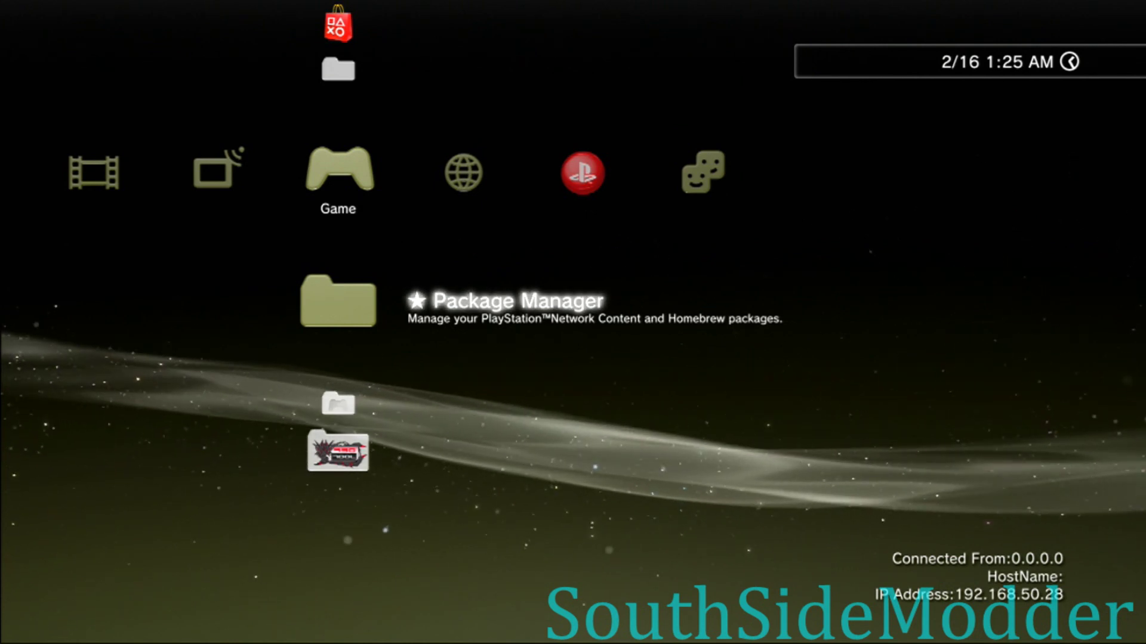
# Step: Install the 5475 KB SEN_Enabler_v6.2.1 package via Package Manager > Install Package Files > Standard
pyautogui.press('Return')
pyautogui.press('Down')
pyautogui.press('Down')
pyautogui.press('Up')
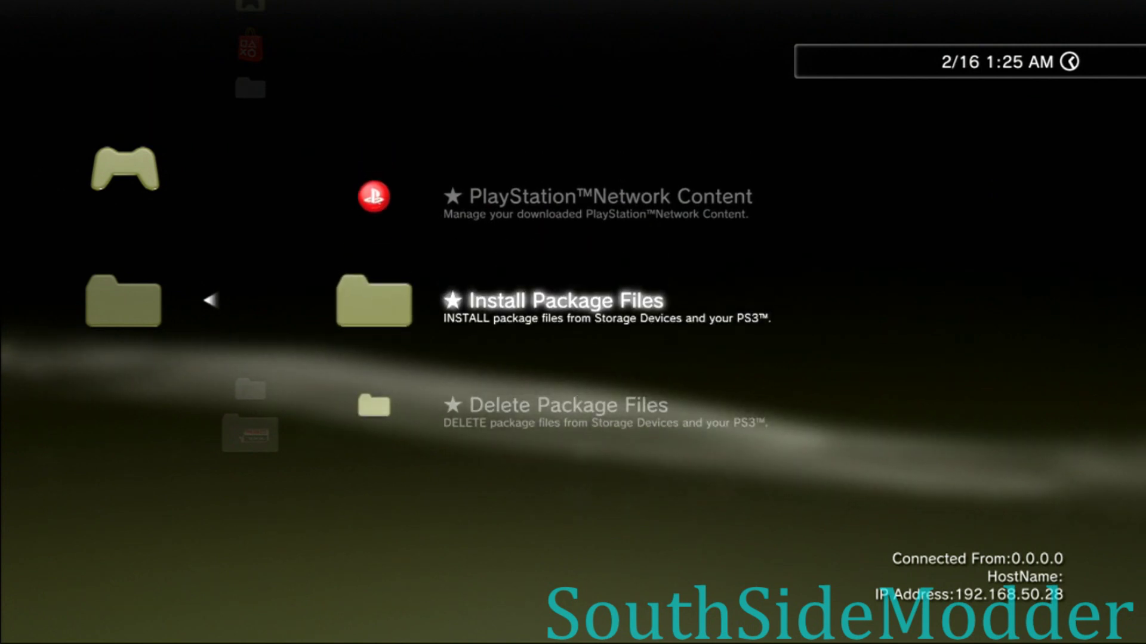
pyautogui.press('Return')
pyautogui.press('Down')
pyautogui.press('Down')
pyautogui.press('Return')
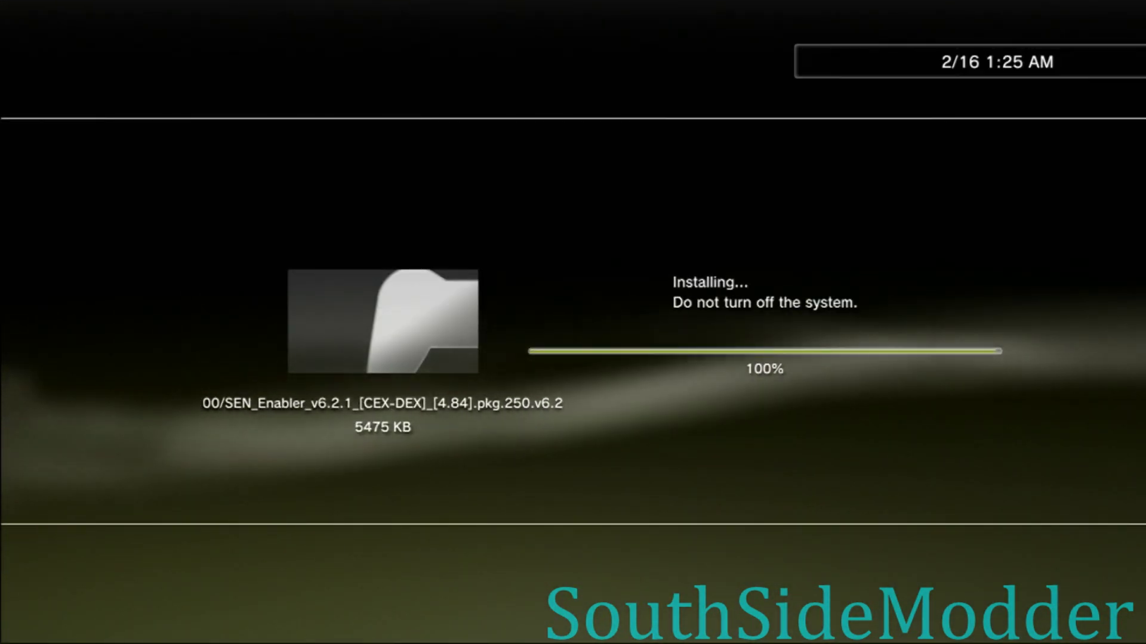
pyautogui.press('Escape')
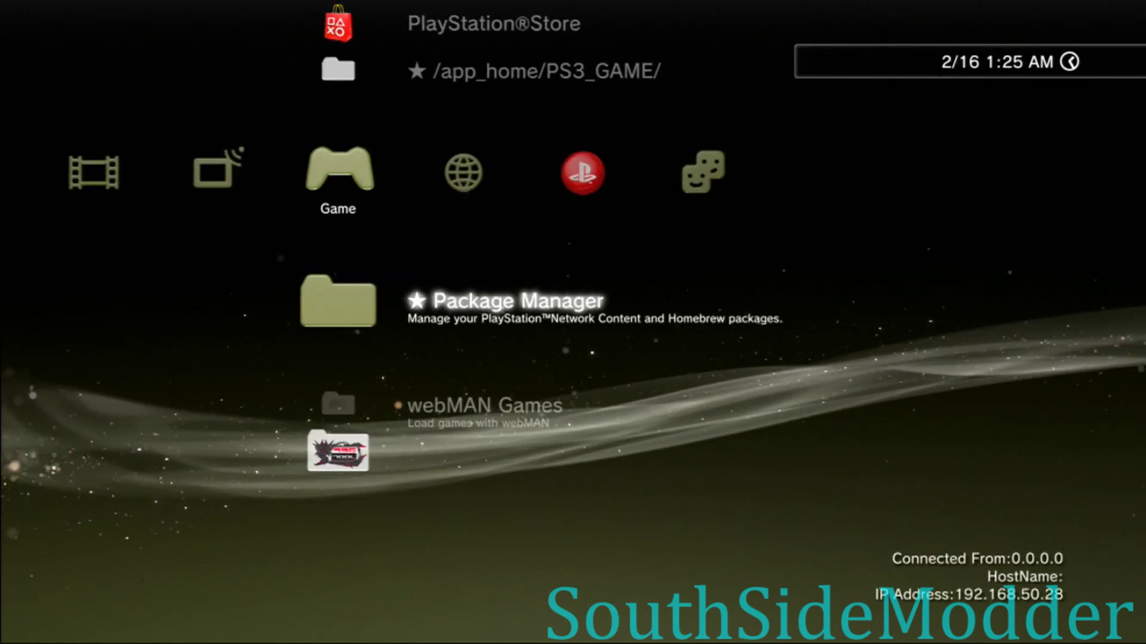
# Step: Launch SEN Enabler and dismiss its improvements notes to reach the main menu
pyautogui.press('Down')
pyautogui.press('Down')
pyautogui.press('Return')
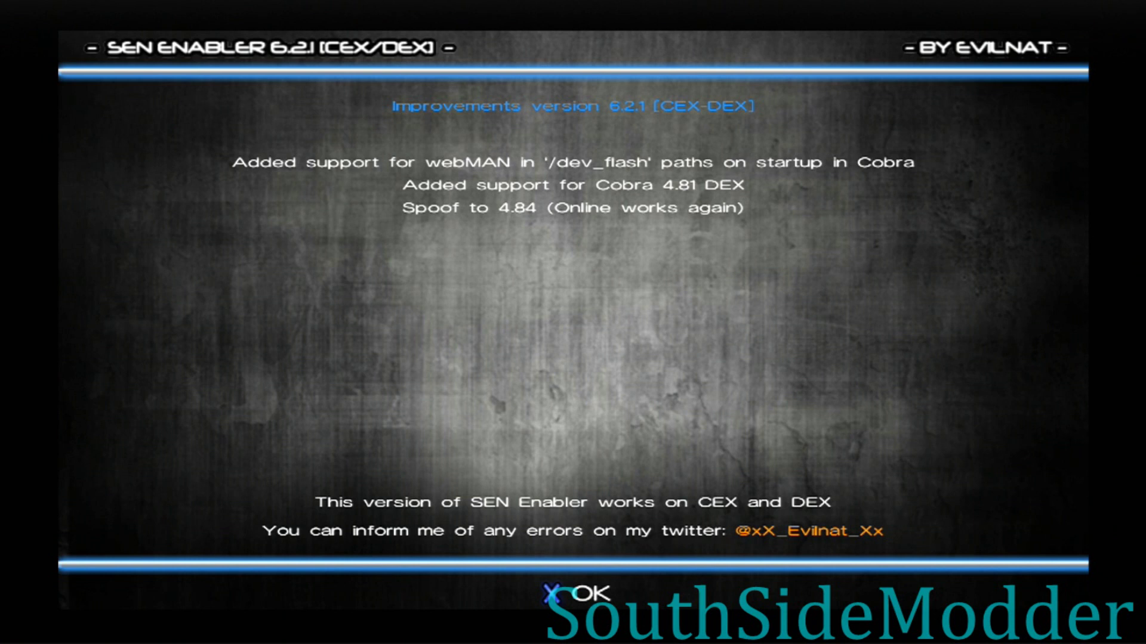
pyautogui.press('Return')
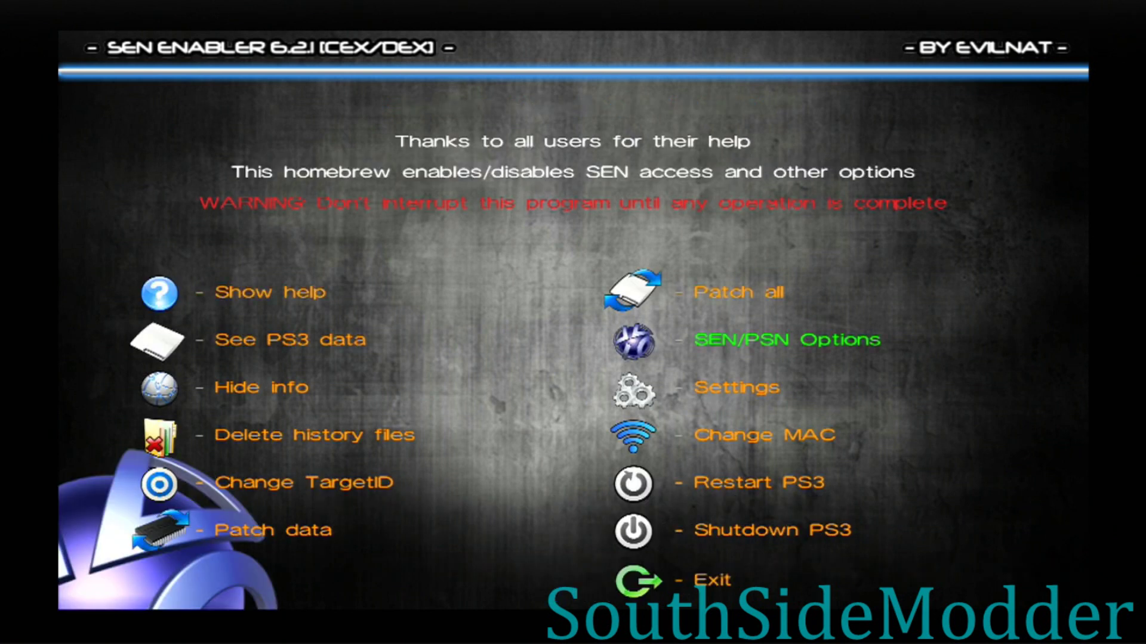
# Step: Enable SEN access from SEN/PSN Options and confirm Yes
pyautogui.press('Return')
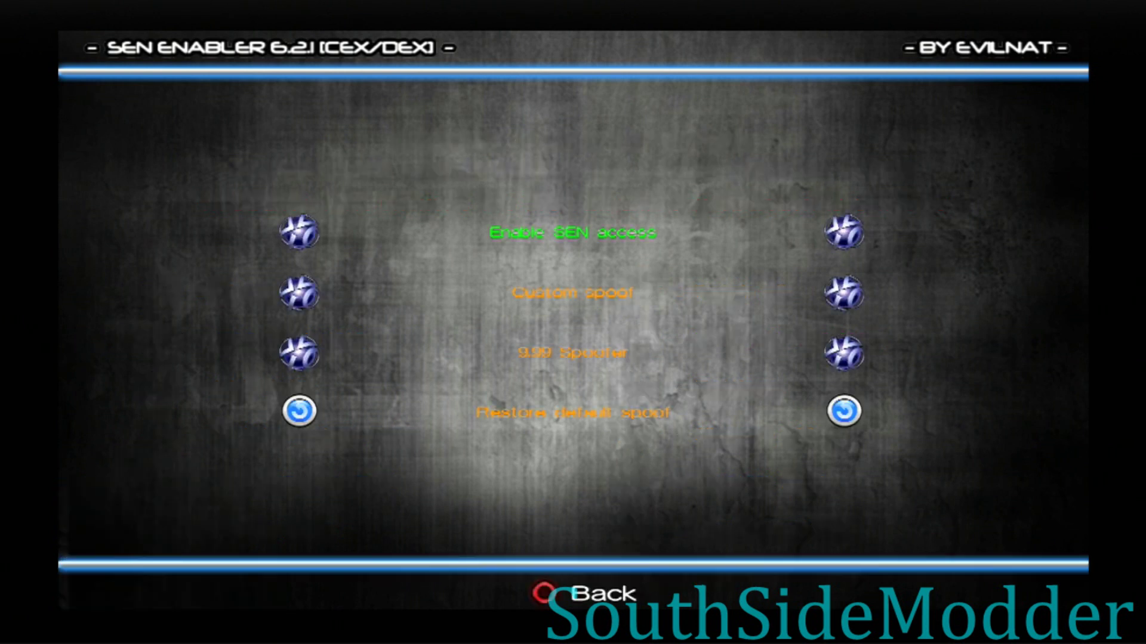
pyautogui.press('Return')
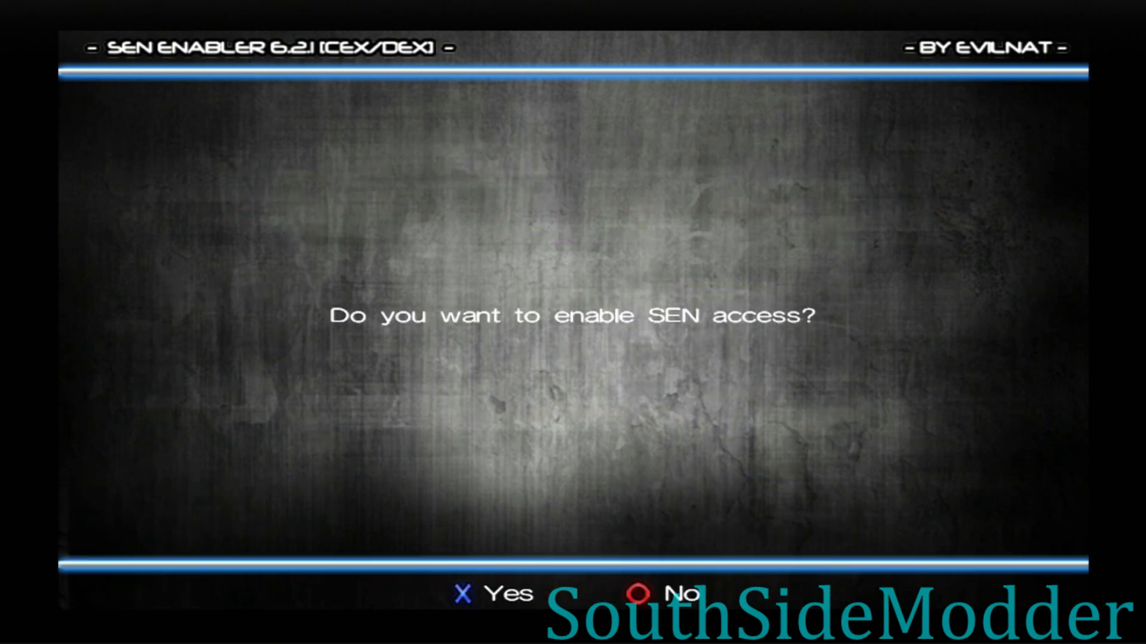
pyautogui.press('Return')
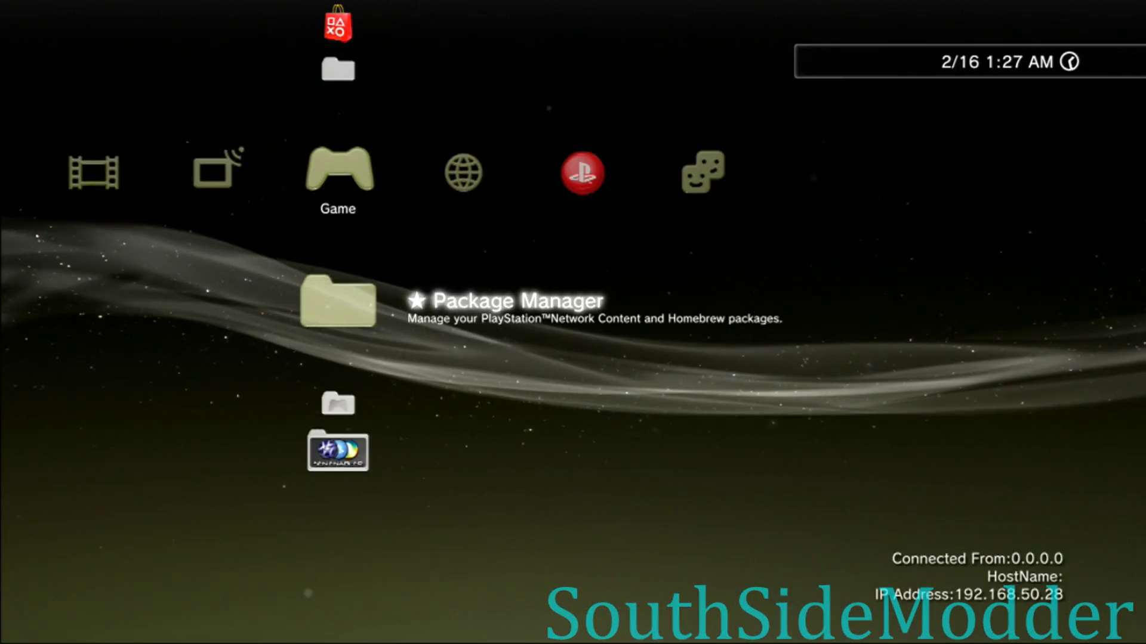
# Step: Sign in to PlayStation Network successfully and view the Friends list for the account
pyautogui.press('Right')
pyautogui.press('Right')
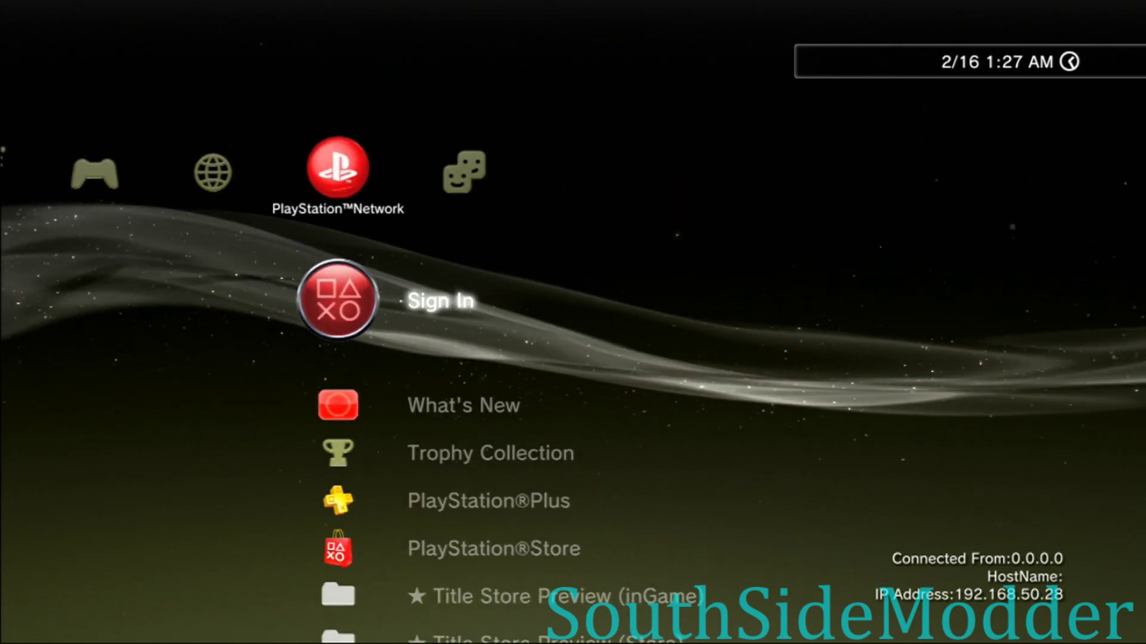
pyautogui.press('Return')
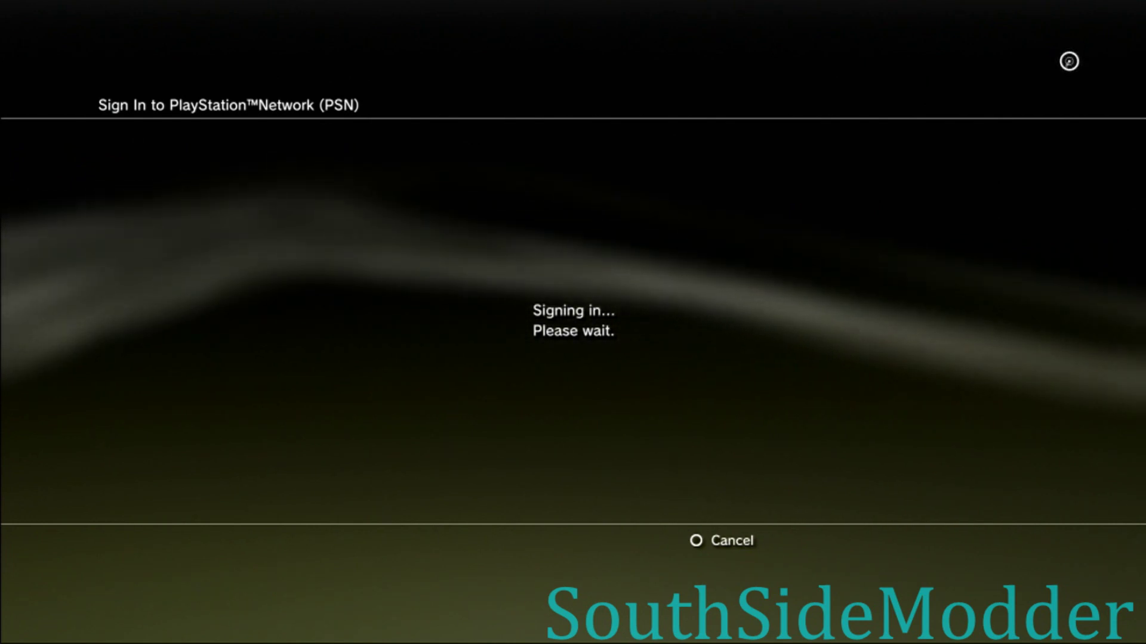
pyautogui.press('Right')
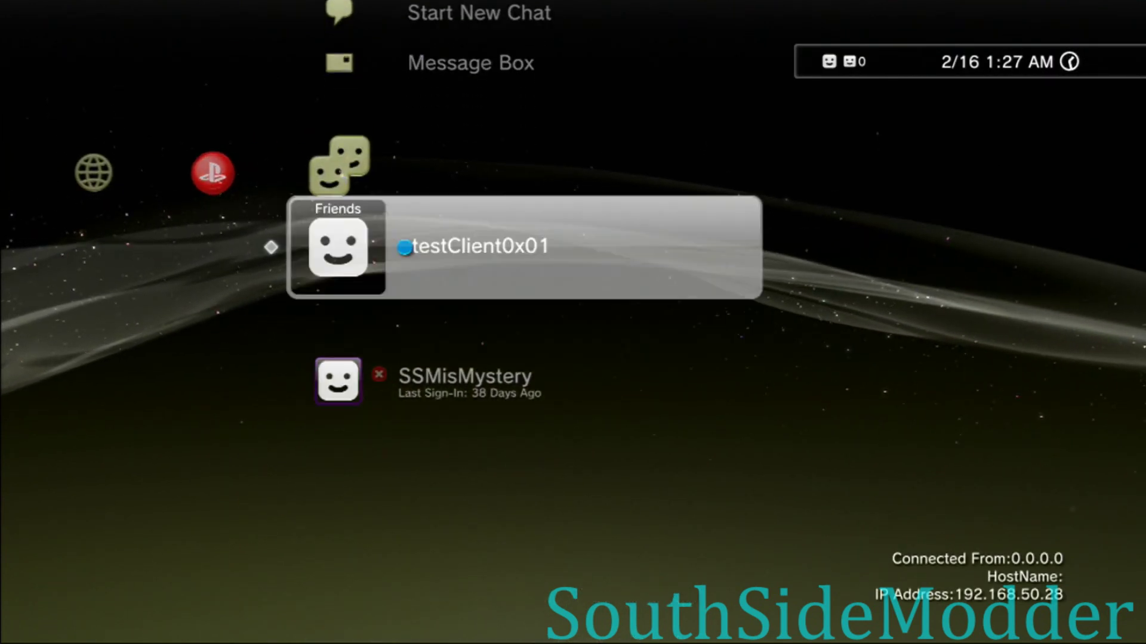
# Step: Locate System Settings in the Settings column
pyautogui.press('Left')
pyautogui.press('Left')
pyautogui.press('Left')
pyautogui.press('Left')
pyautogui.press('Left')
pyautogui.press('Left')
pyautogui.press('Left')
pyautogui.press('Left')
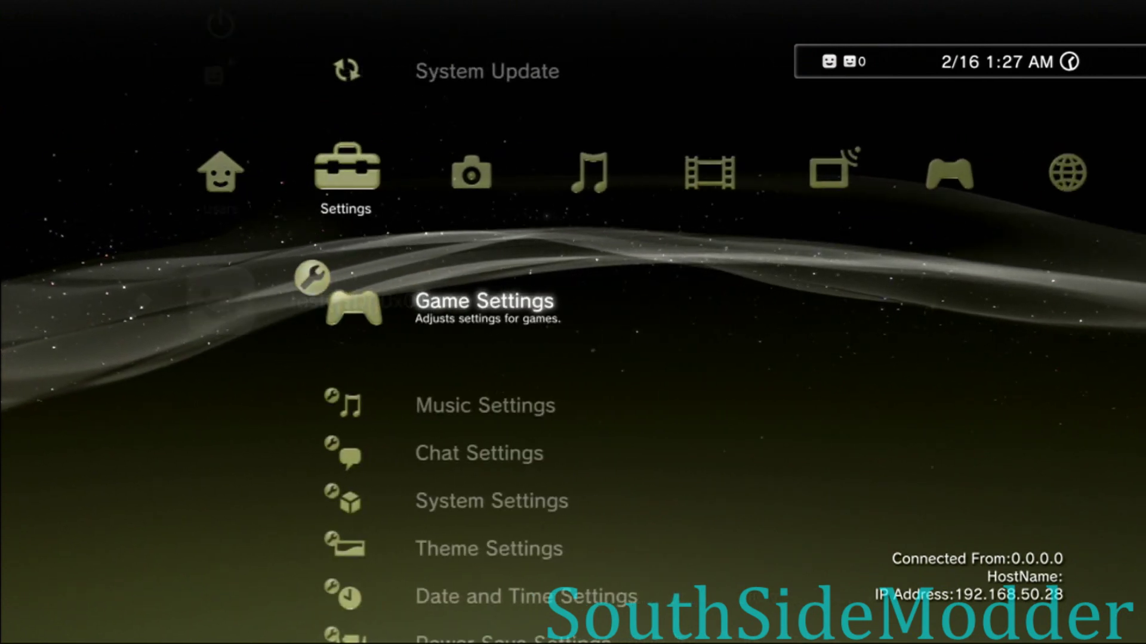
pyautogui.press('Down')
pyautogui.press('Down')
pyautogui.press('Down')
pyautogui.press('Down')
pyautogui.press('Down')
pyautogui.press('Down')
pyautogui.press('Down')
pyautogui.press('Down')
pyautogui.press('Down')
pyautogui.press('Down')
pyautogui.press('Down')
pyautogui.press('Down')
pyautogui.press('Down')
pyautogui.press('Up')
pyautogui.press('Up')
pyautogui.press('Up')
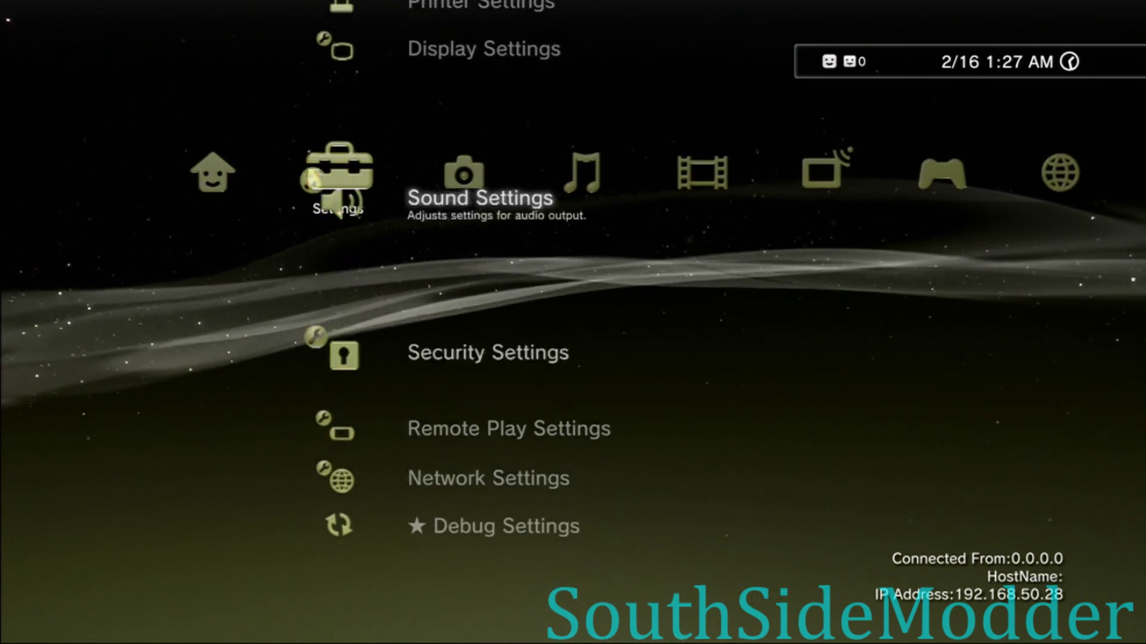
pyautogui.press('Up')
pyautogui.press('Up')
pyautogui.press('Up')
pyautogui.press('Up')
pyautogui.press('Down')
pyautogui.press('Down')
pyautogui.press('Down')
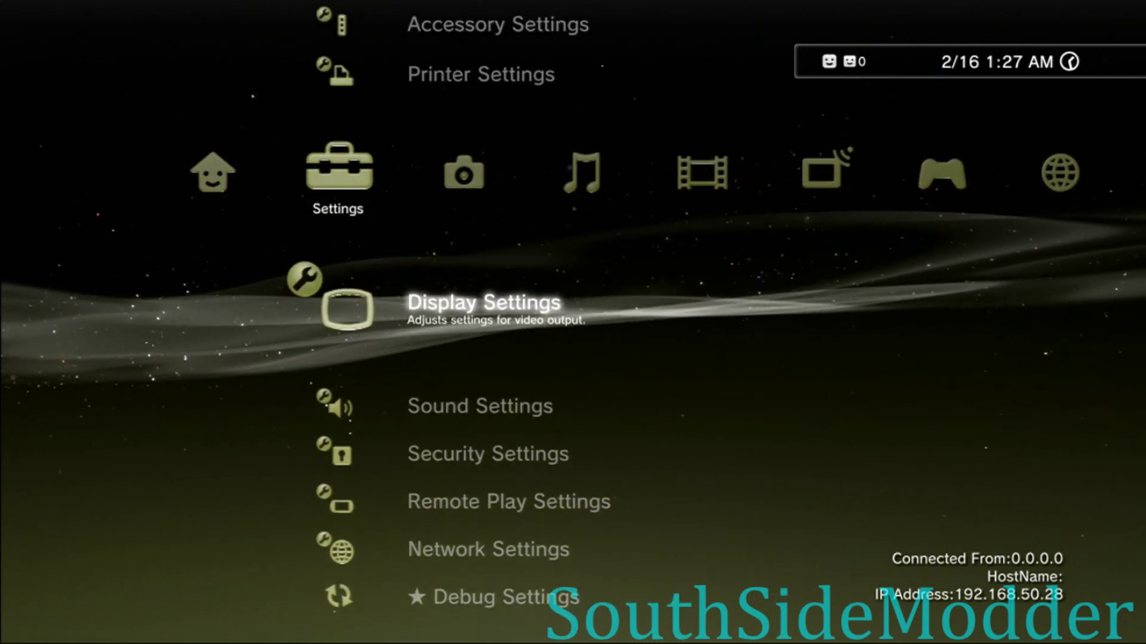
pyautogui.press('Up')
pyautogui.press('Up')
pyautogui.press('Up')
pyautogui.press('Up')
pyautogui.press('Up')
pyautogui.press('Up')
# Step: Confirm System Information shows System Software Version 4.84, then return to the Game column
pyautogui.press('Return')
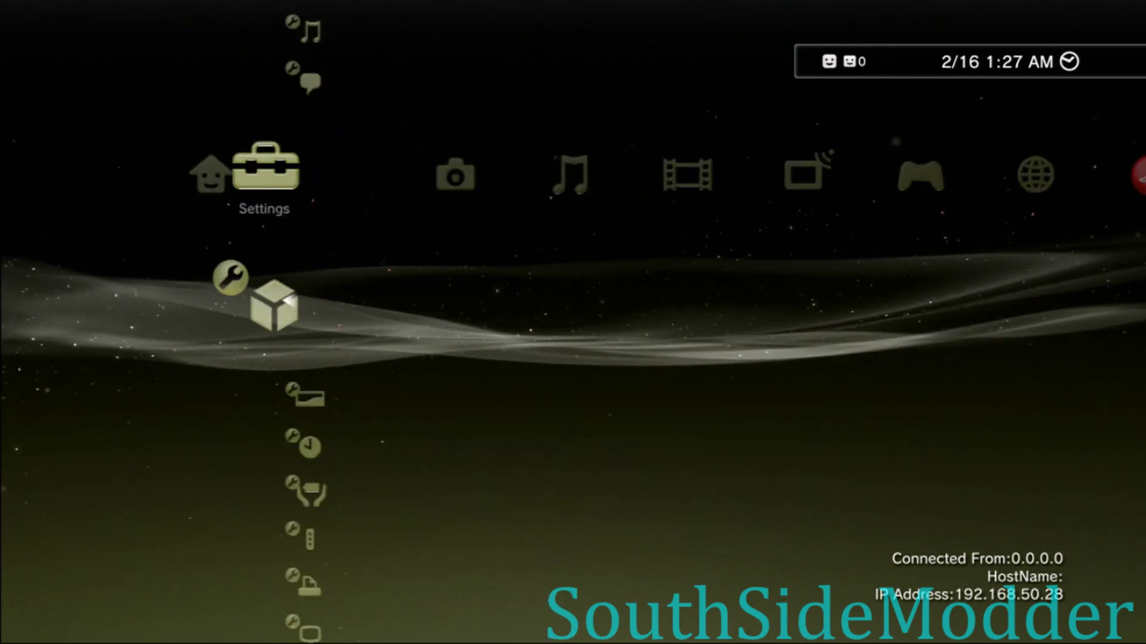
pyautogui.press('Down')
pyautogui.press('Down')
pyautogui.press('Down')
pyautogui.press('Down')
pyautogui.press('Down')
pyautogui.press('Down')
pyautogui.press('Down')
pyautogui.press('Down')
pyautogui.press('Down')
pyautogui.press('Down')
pyautogui.press('Down')
pyautogui.press('Down')
pyautogui.press('Down')
pyautogui.press('Down')
pyautogui.press('Down')
pyautogui.press('Down')
pyautogui.press('Down')
pyautogui.press('Down')
pyautogui.press('Down')
pyautogui.press('Down')
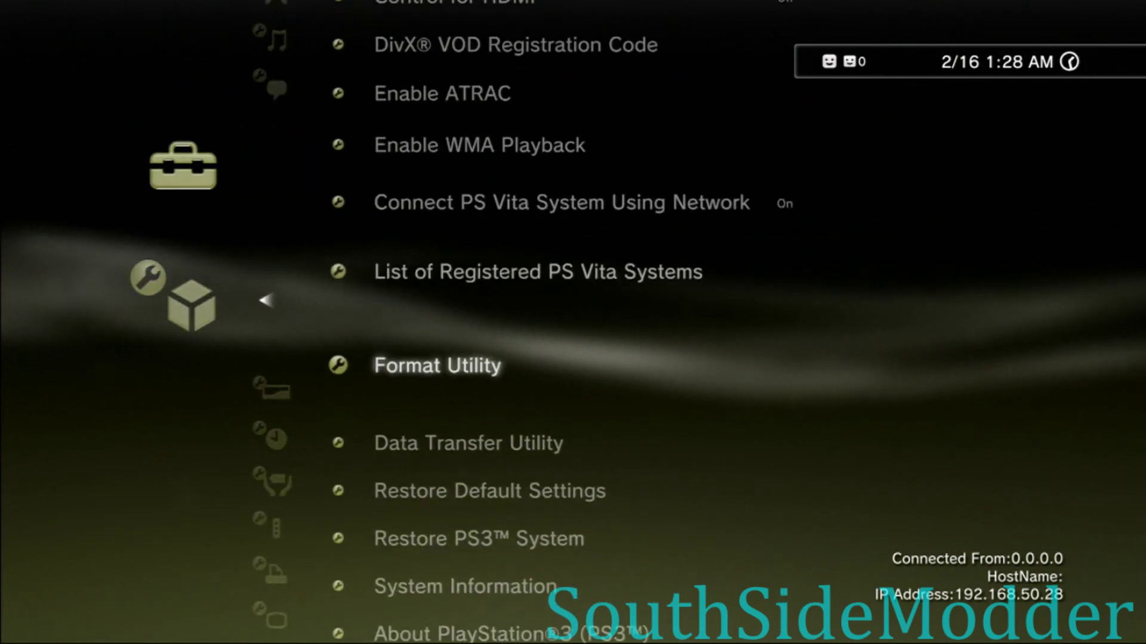
pyautogui.press('Up')
pyautogui.press('Return')
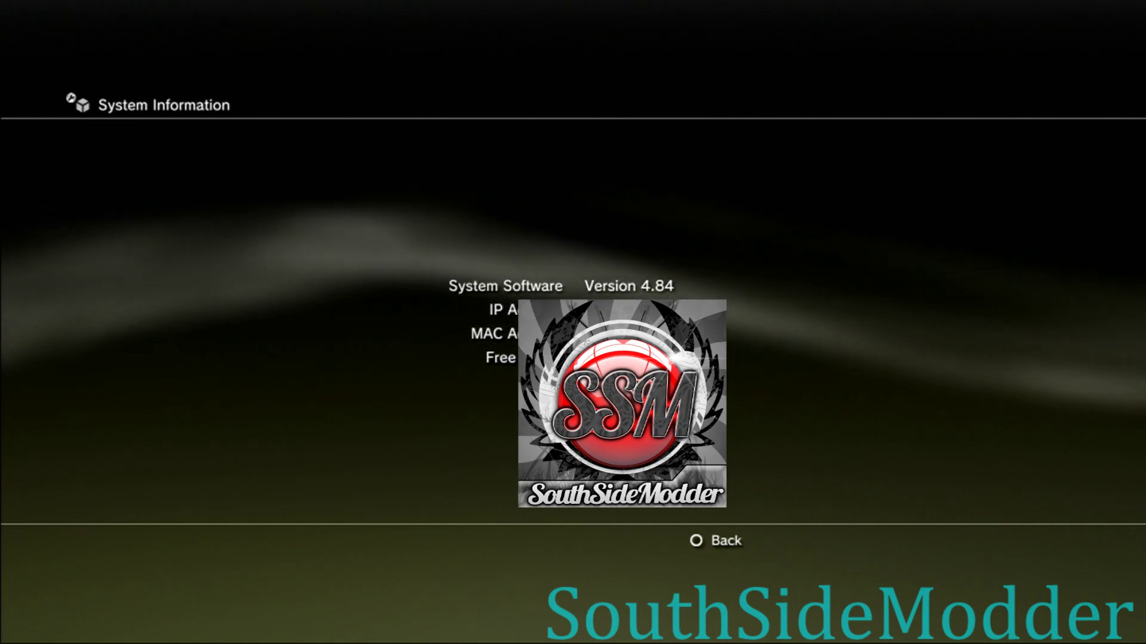
pyautogui.press('Escape')
pyautogui.press('Right')
pyautogui.press('Right')
pyautogui.press('Right')
pyautogui.press('Right')
pyautogui.press('Right')
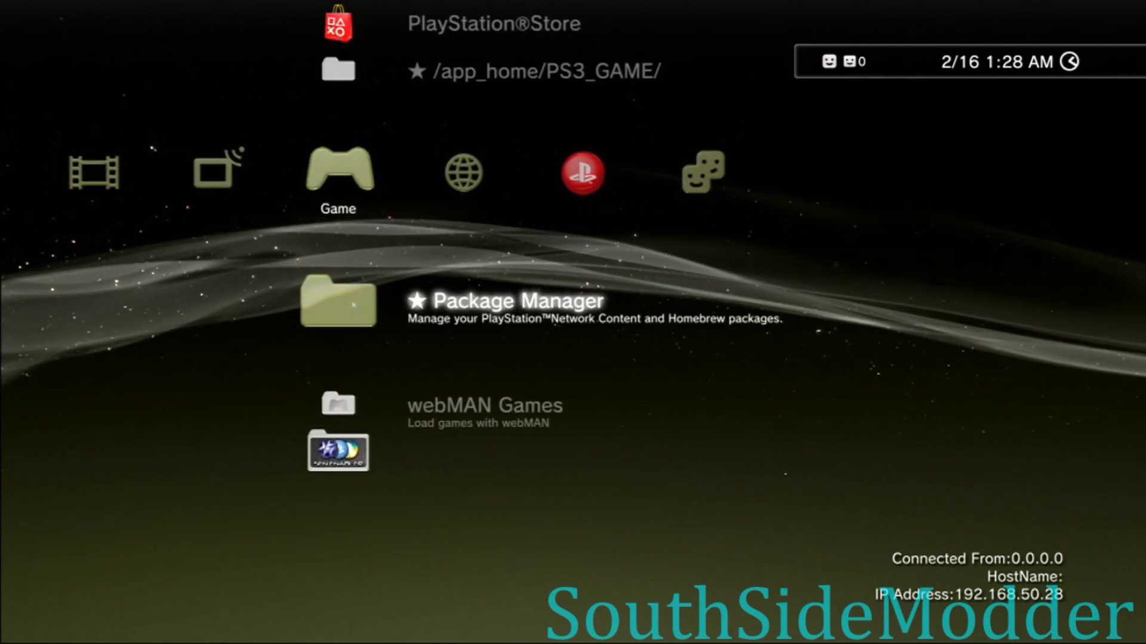
# Step: Launch SEN Enabler from the PlayStation®3 folder
pyautogui.press('Down')
pyautogui.press('Down')
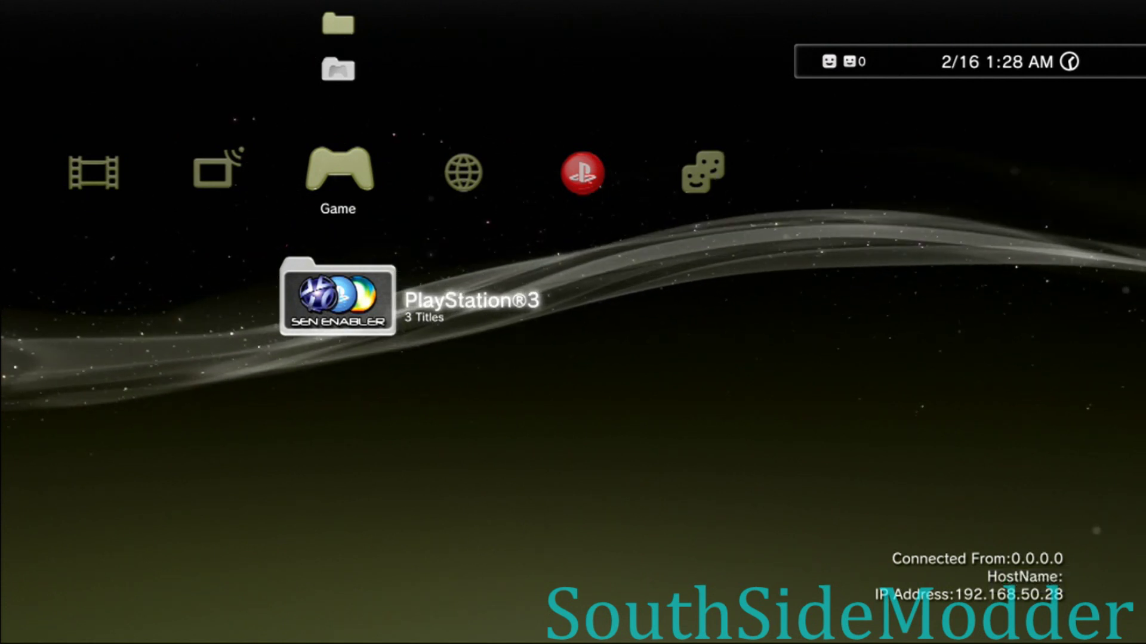
pyautogui.press('Return')
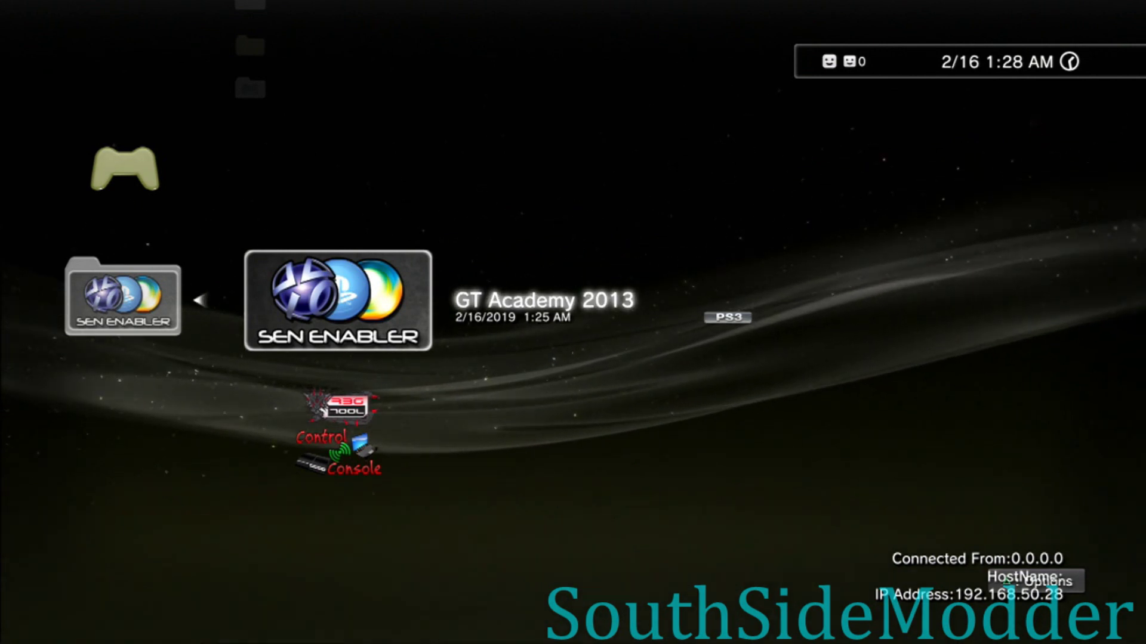
pyautogui.press('Return')
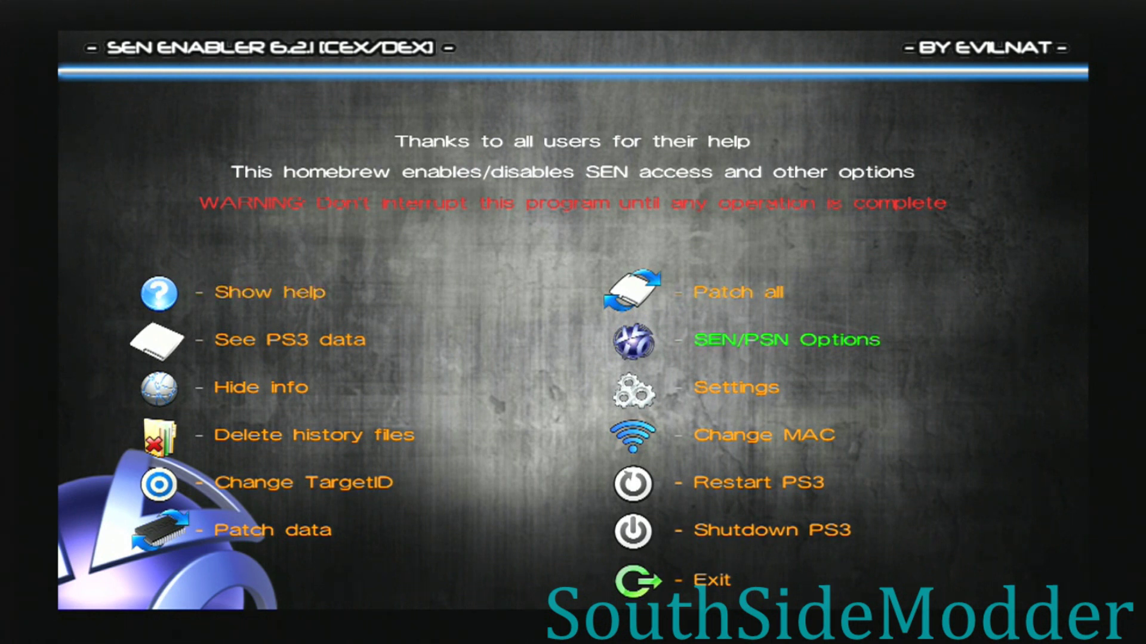
# Step: Disable SEN access from SEN/PSN Options and confirm
pyautogui.press('Return')
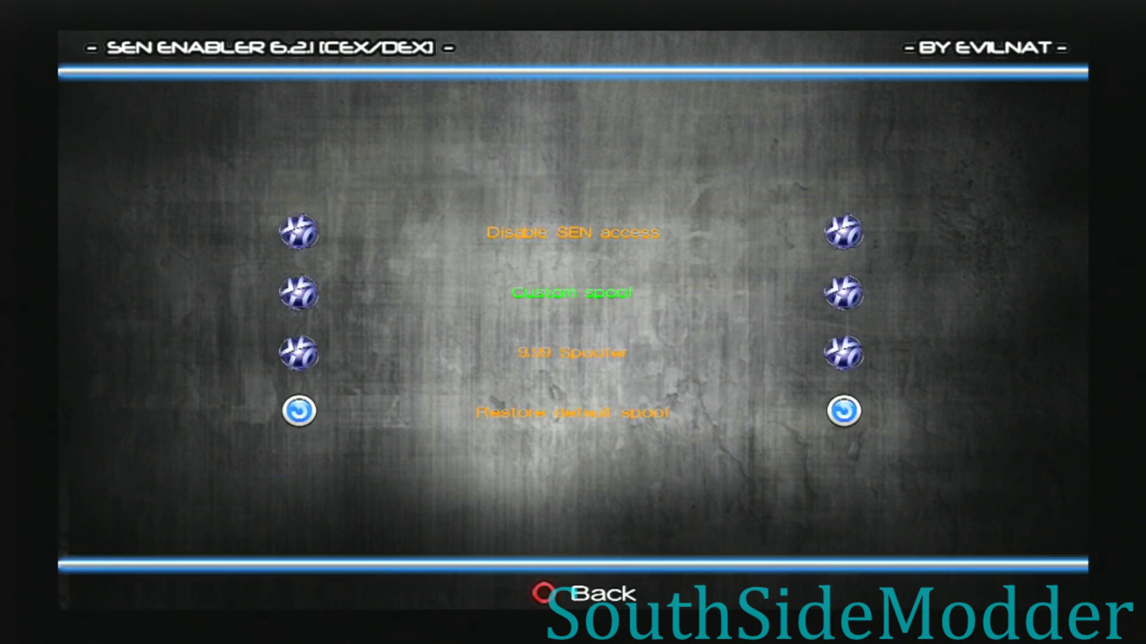
pyautogui.press('Return')
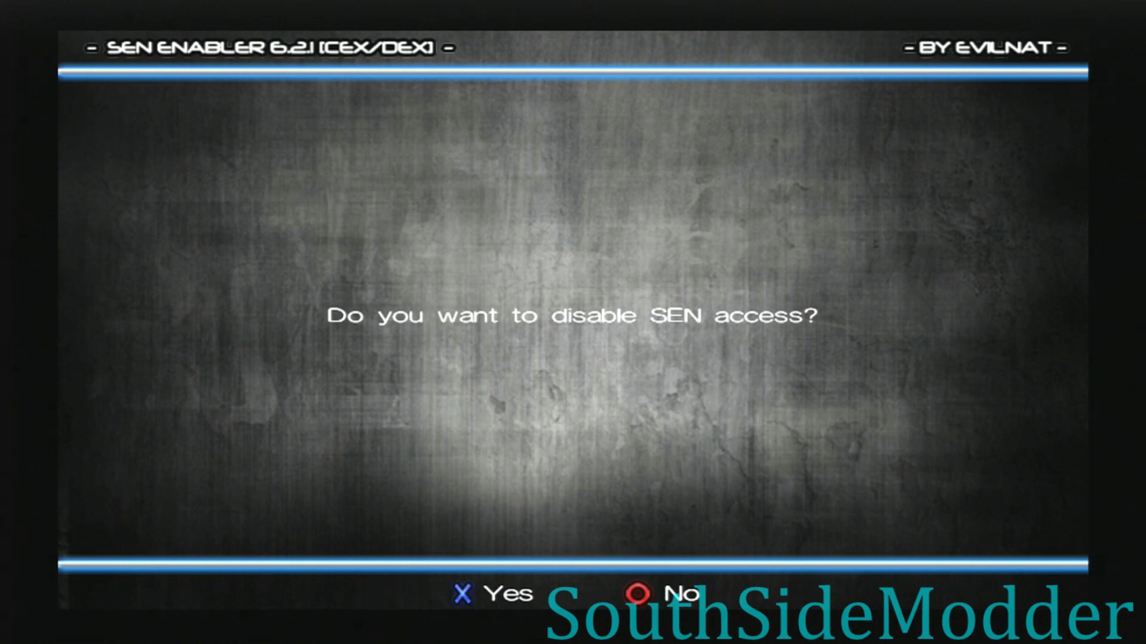
pyautogui.press('Escape')
pyautogui.press('Escape')
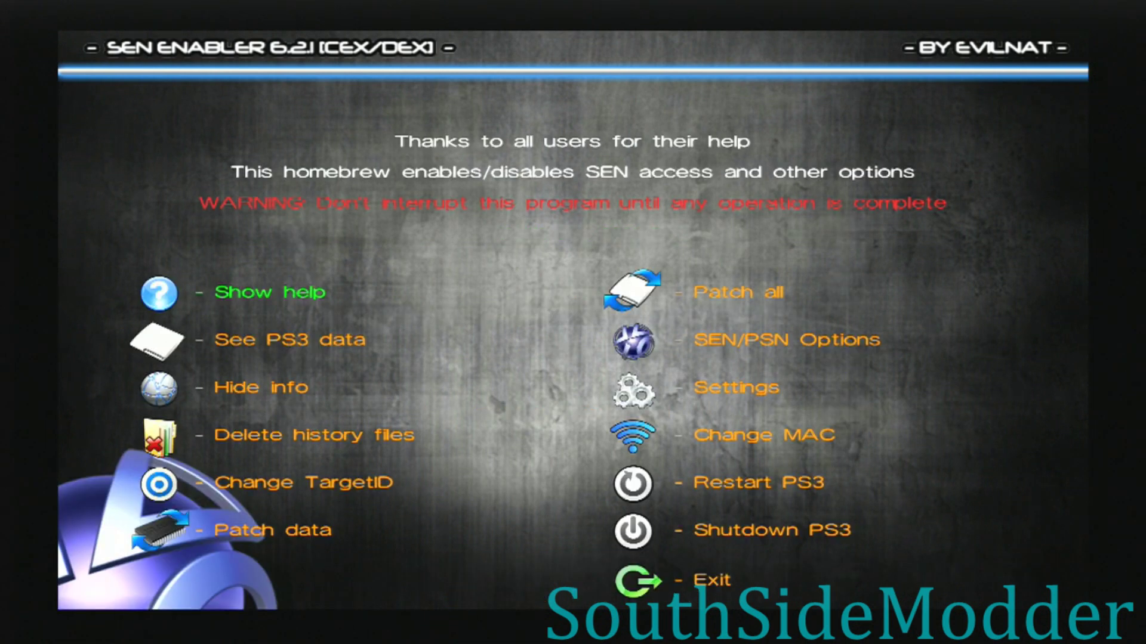